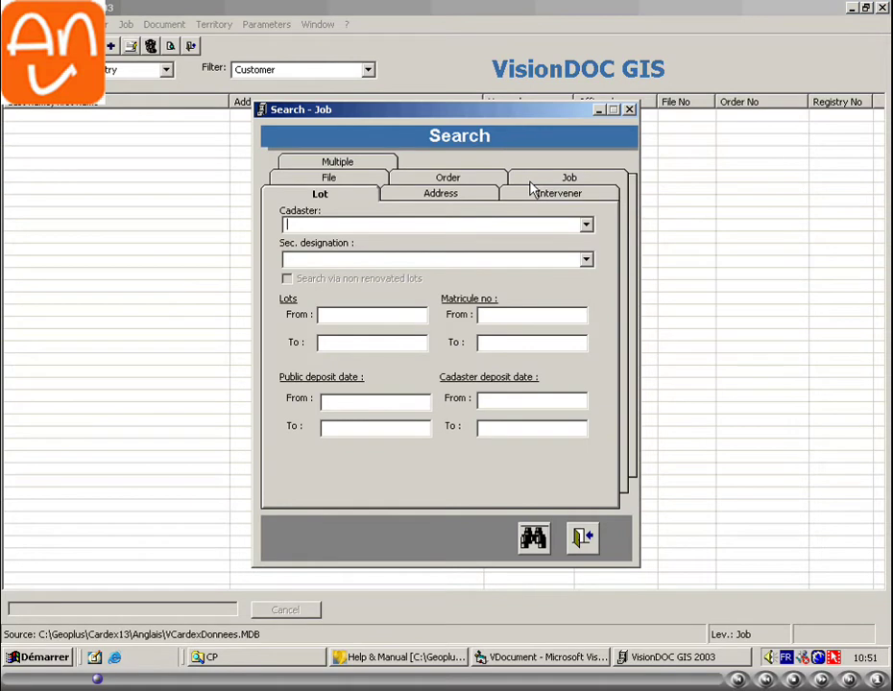
# - Run a job search limited to Job No 1 through 1
pyautogui.click(537, 182)
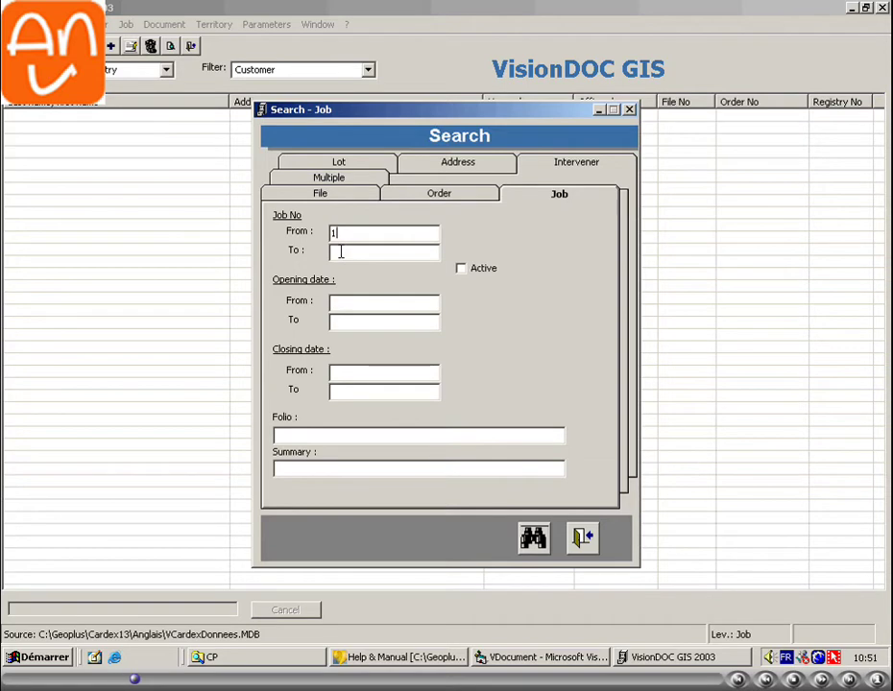
pyautogui.click(349, 250)
pyautogui.click(530, 526)
# - Open job 1's document file and add the customer by last and first name, auto-filling the address
pyautogui.rightClick(74, 116)
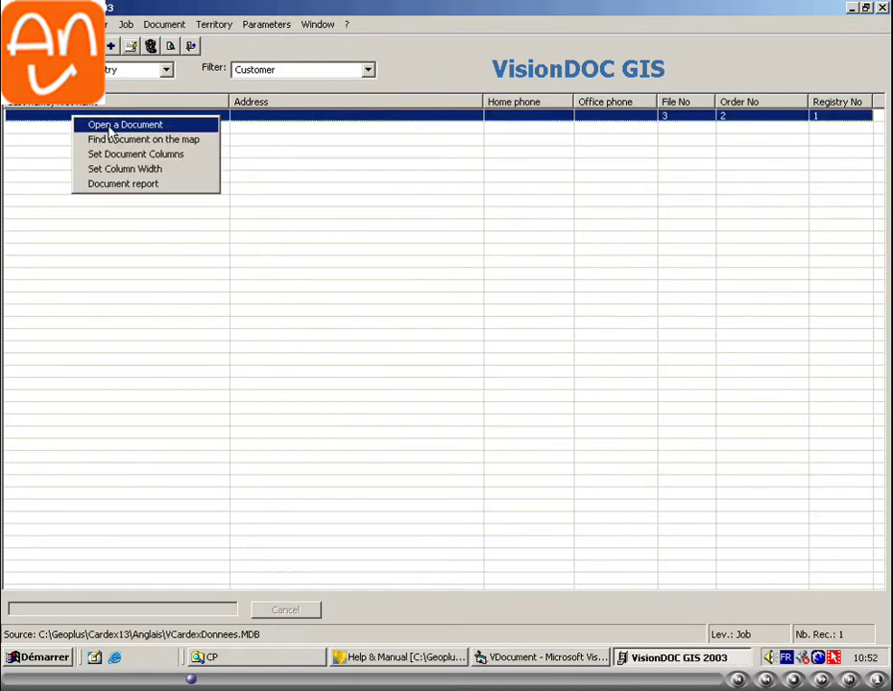
pyautogui.click(110, 127)
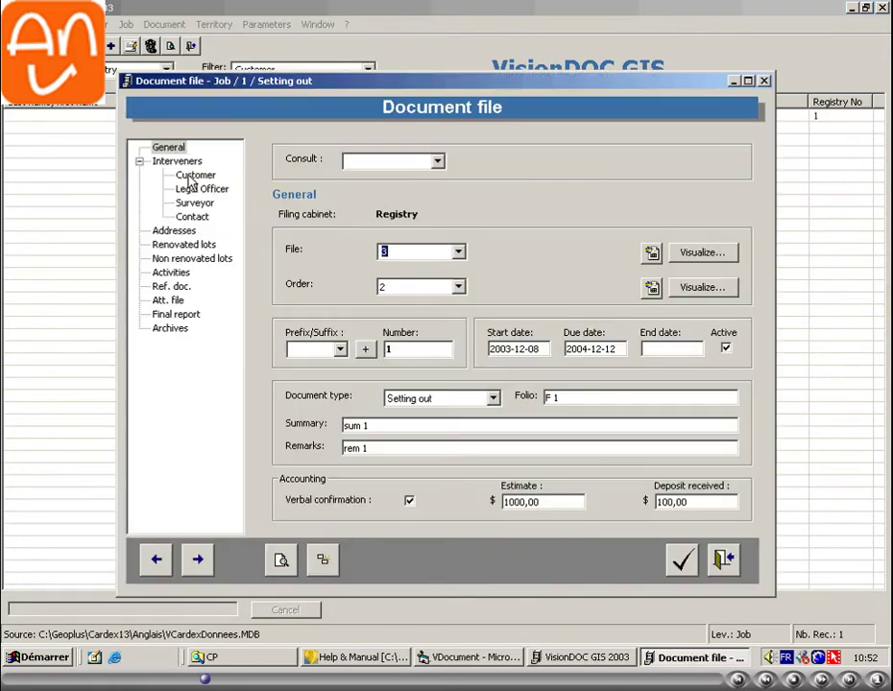
pyautogui.click(196, 176)
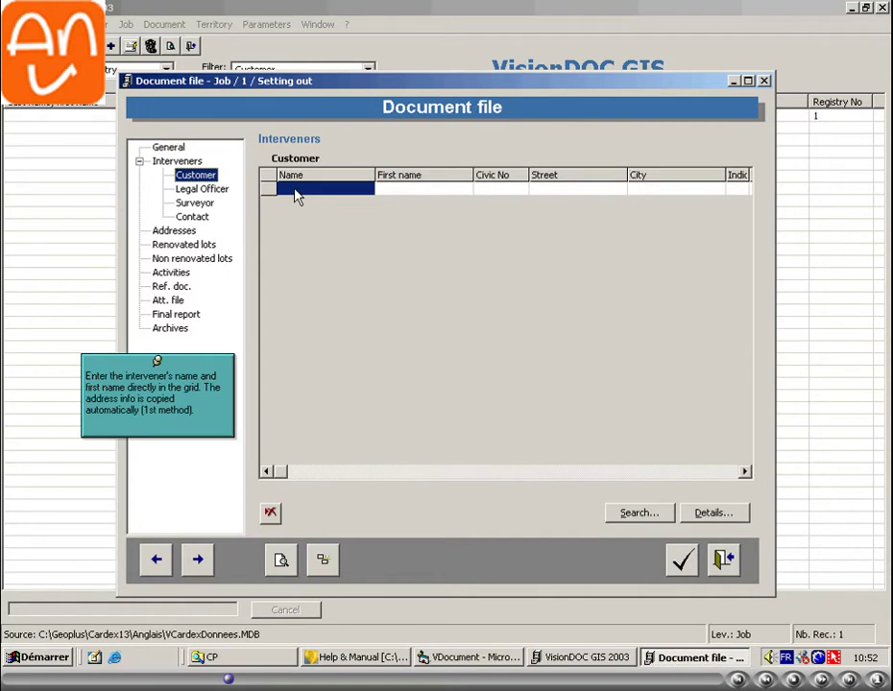
pyautogui.click(394, 189)
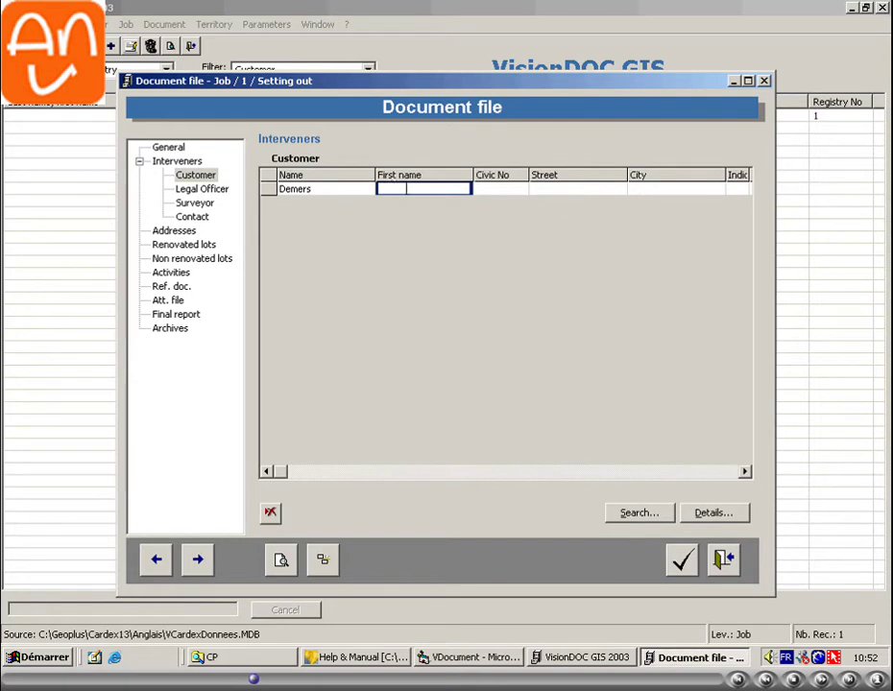
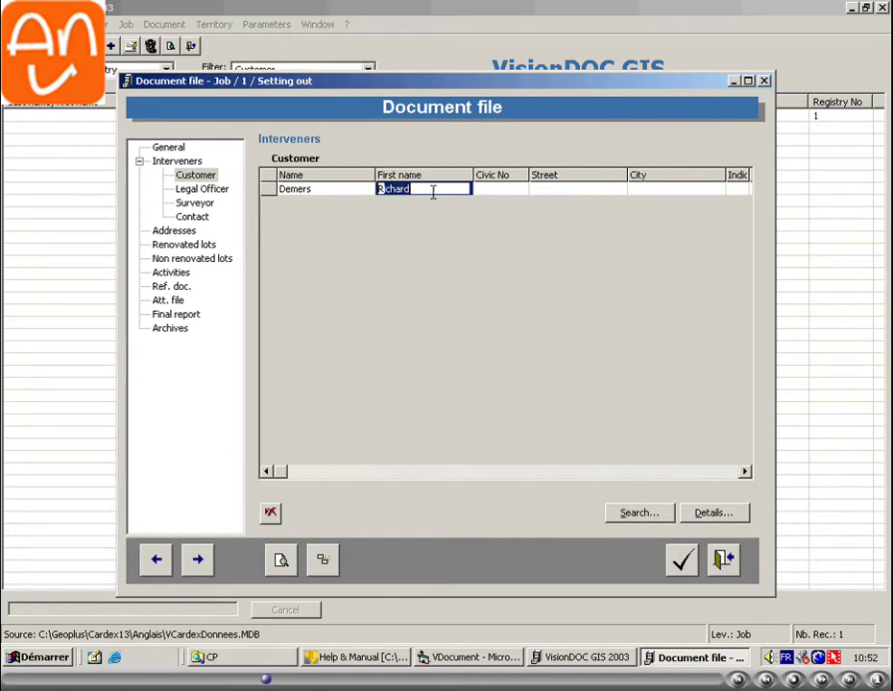
pyautogui.press('Return')
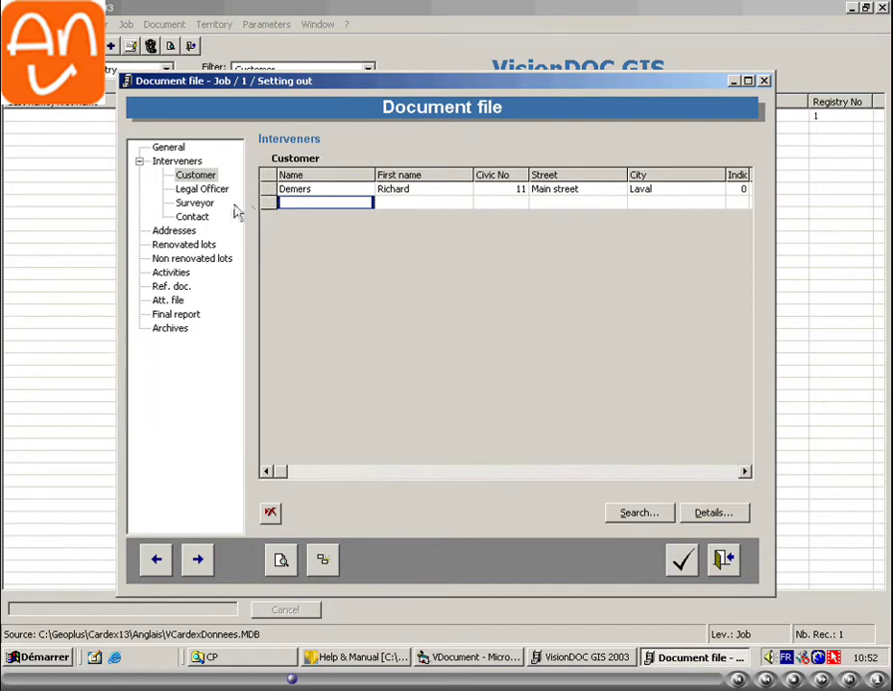
pyautogui.press('Escape')
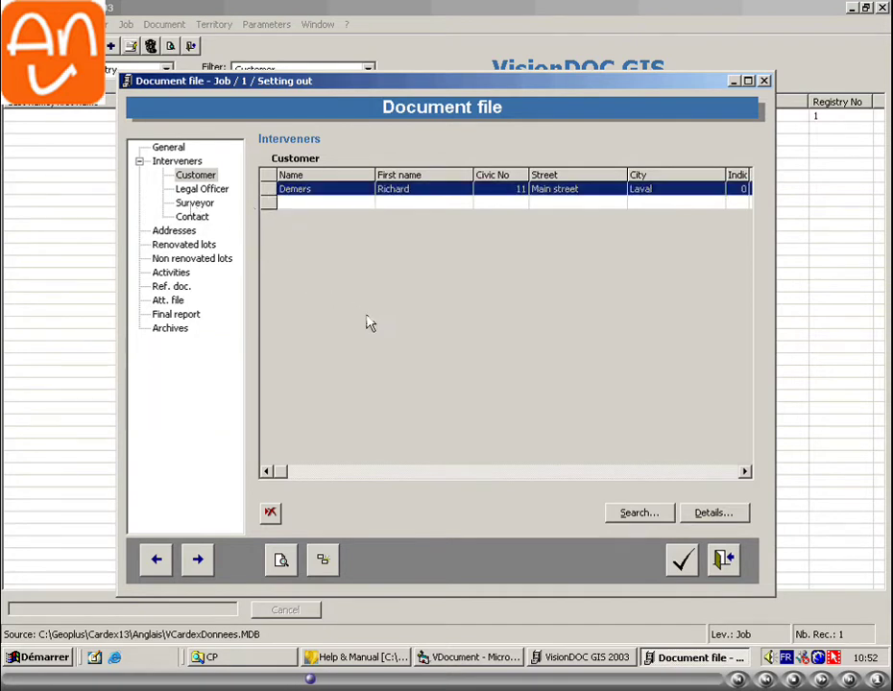
# - Move down to the job's Surveyor intervener list
pyautogui.press('Down')
pyautogui.press('Down')
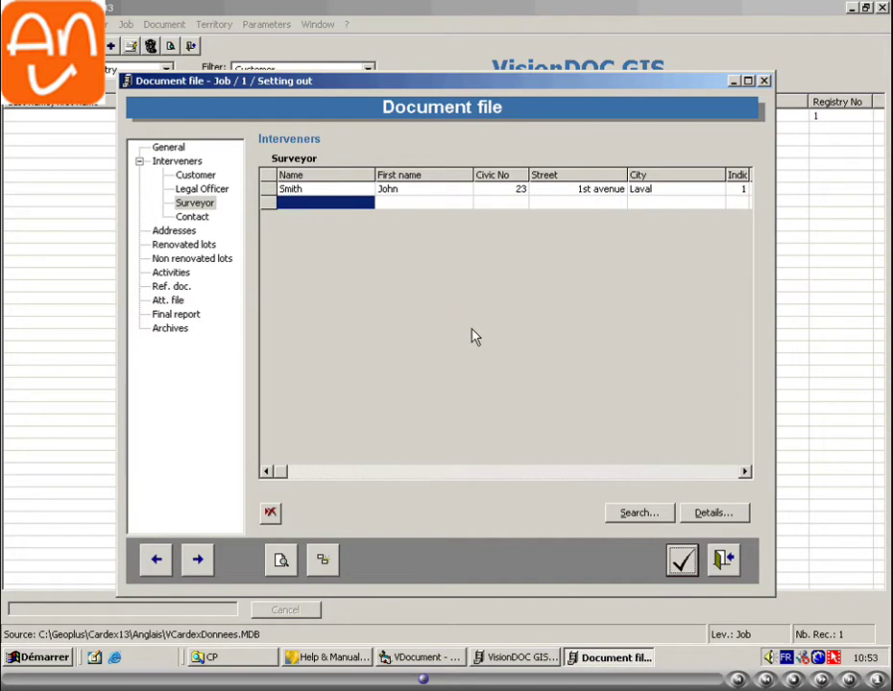
# - Change the surveyor's civic number to 2345 in the intervener details and confirm
pyautogui.click(708, 514)
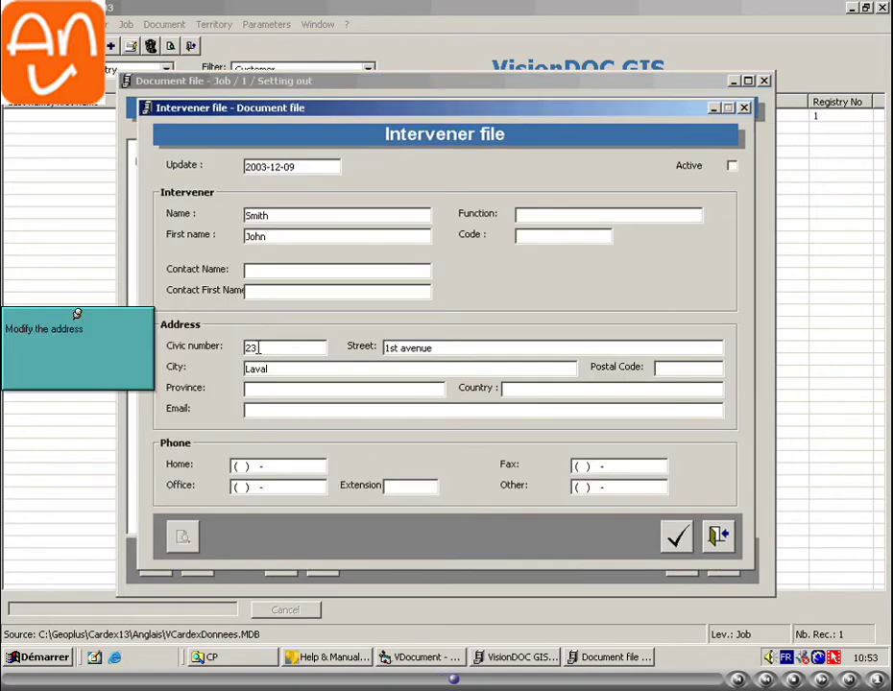
pyautogui.write('45')
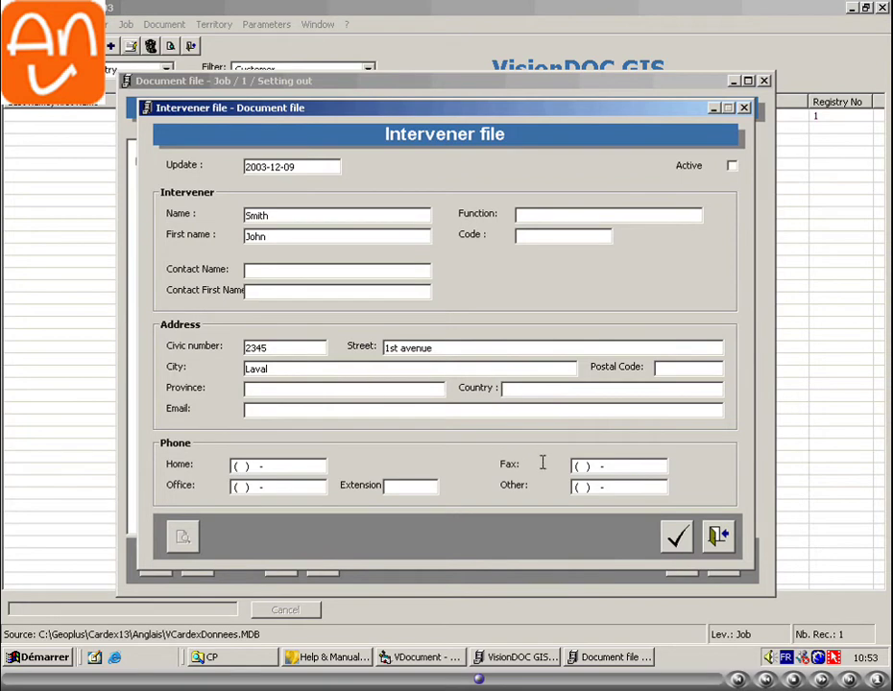
pyautogui.click(677, 537)
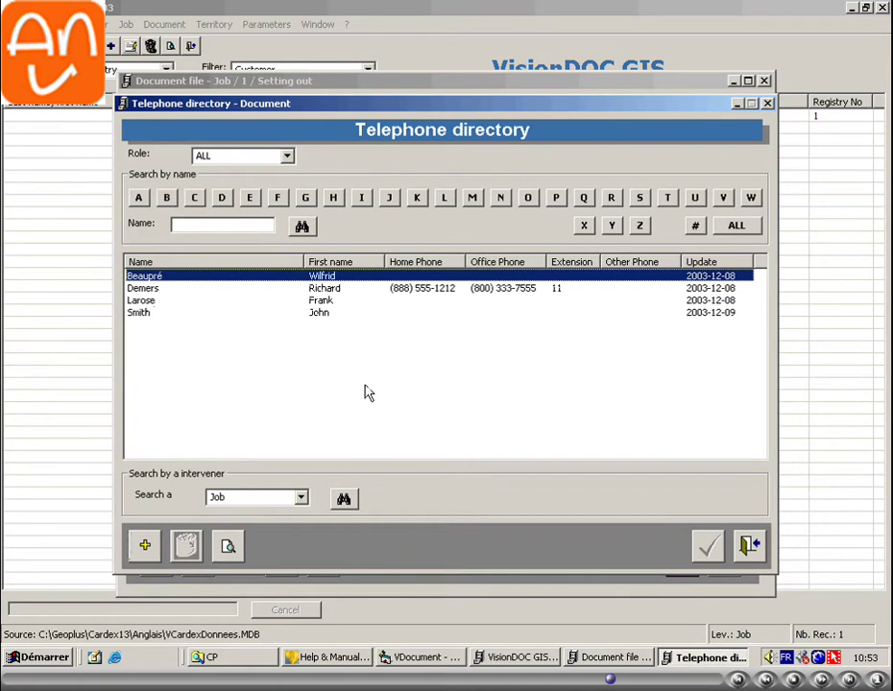
# - Assign the chosen directory contact as legal officer, save the document file and close the directory
pyautogui.press('Down')
pyautogui.press('Down')
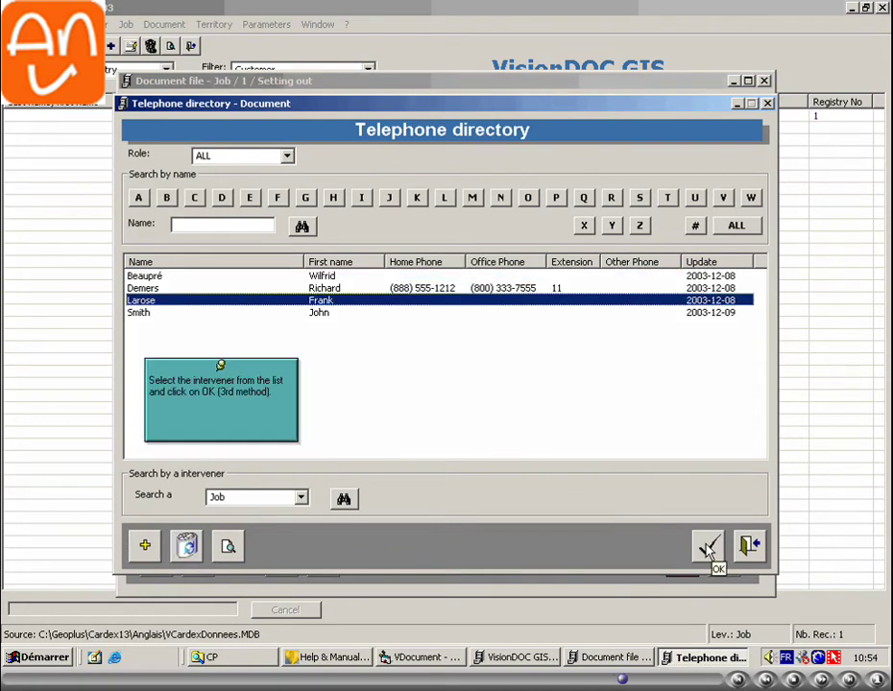
pyautogui.click(708, 545)
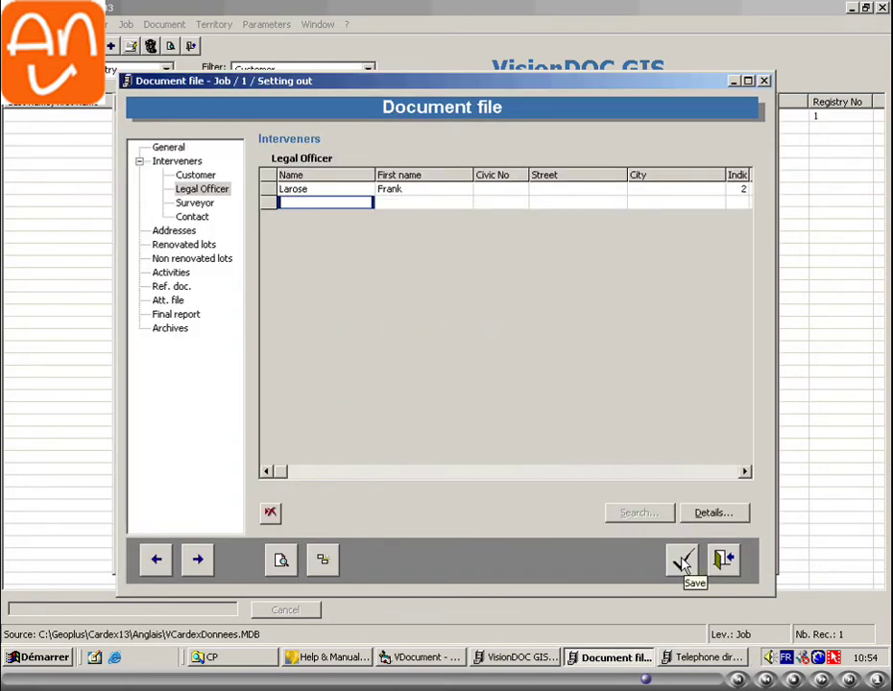
pyautogui.click(726, 564)
pyautogui.click(749, 545)
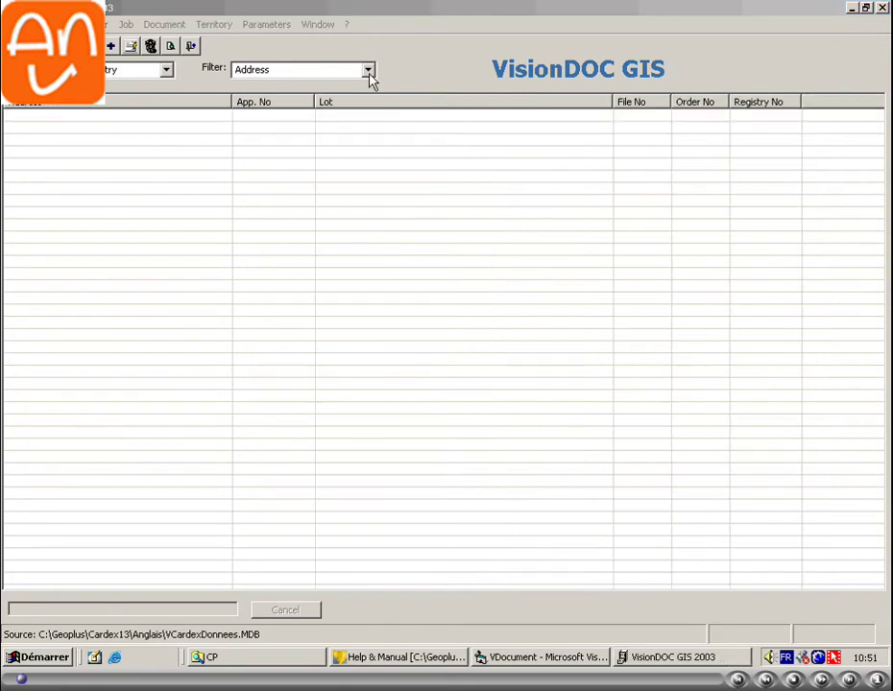
# - Set the main list Filter to Customer and open the Job > Search form
pyautogui.click(369, 72)
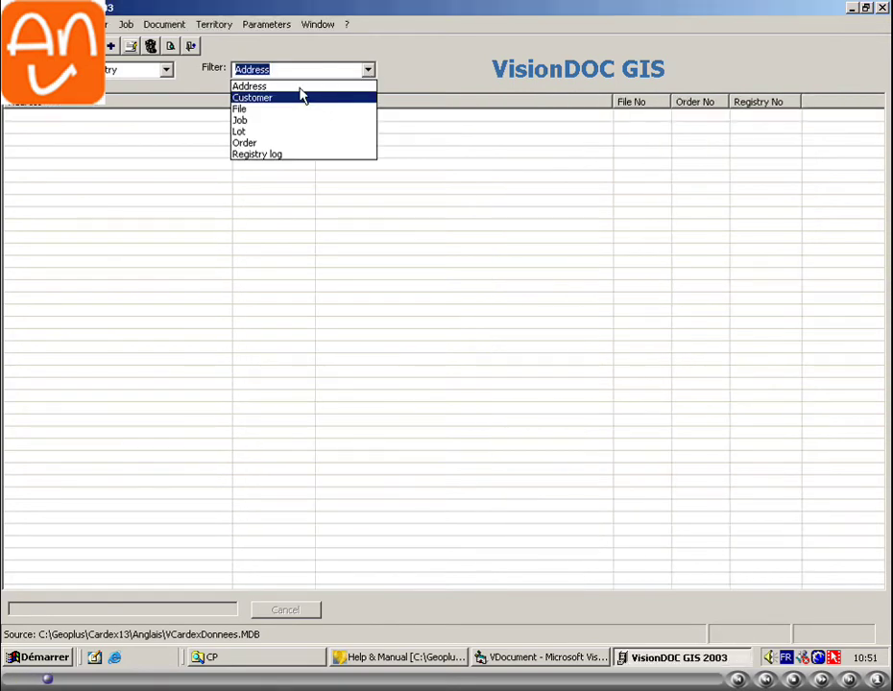
pyautogui.click(278, 97)
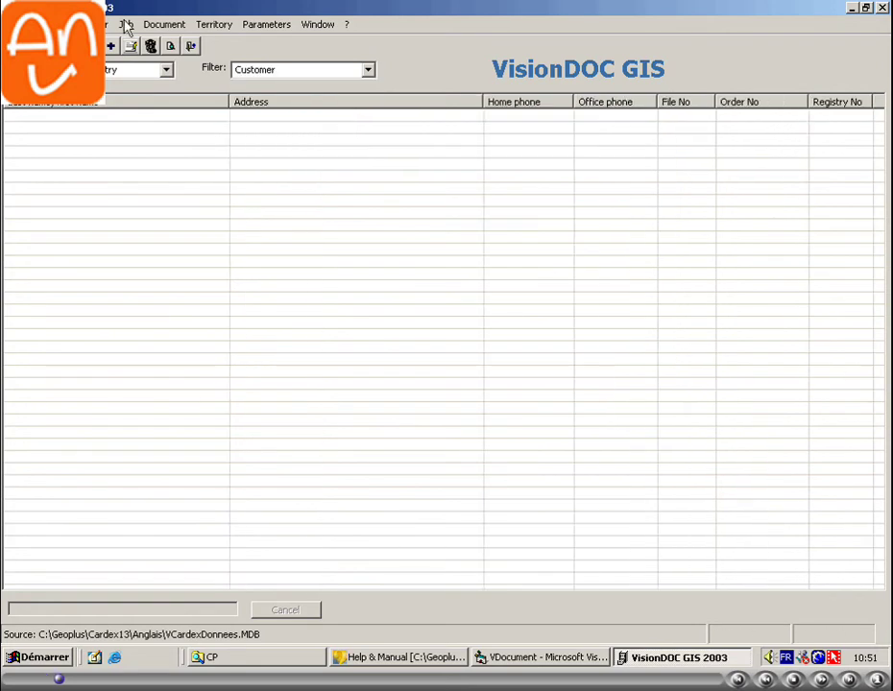
pyautogui.click(126, 25)
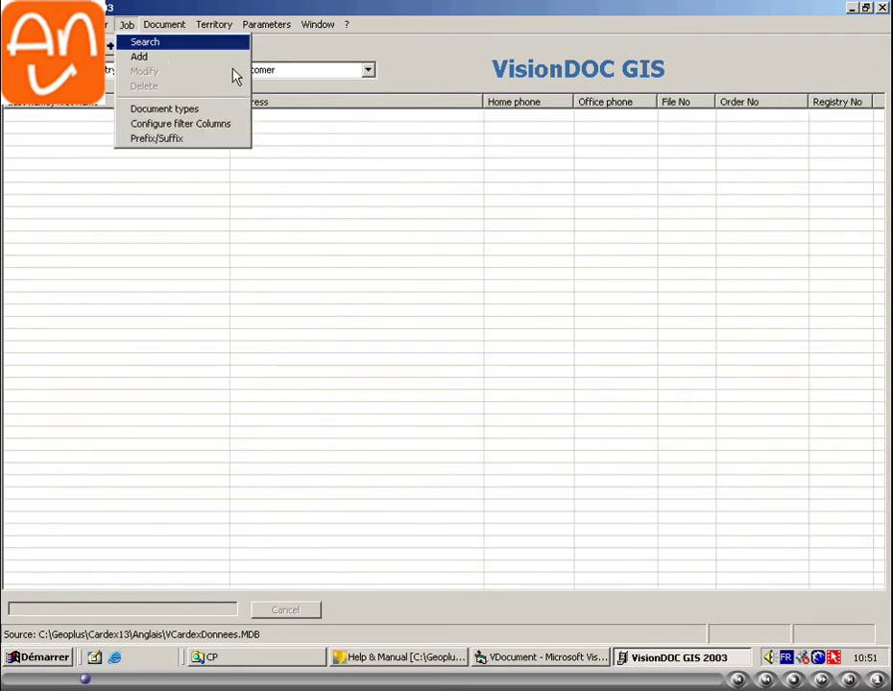
pyautogui.click(139, 43)
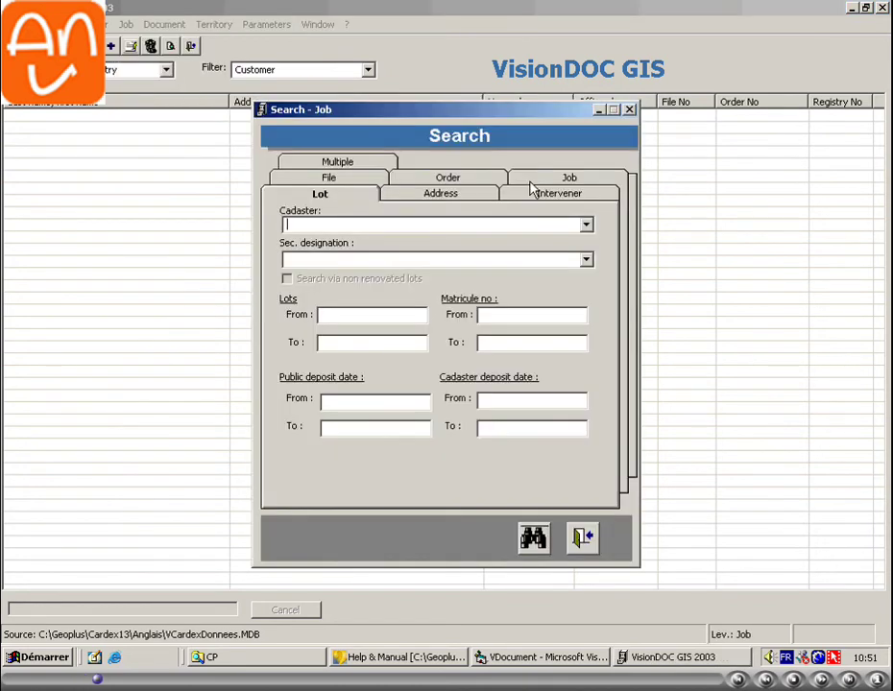
# - Search the Job tab for Job No 1 to 1
pyautogui.click(557, 180)
pyautogui.write('1')
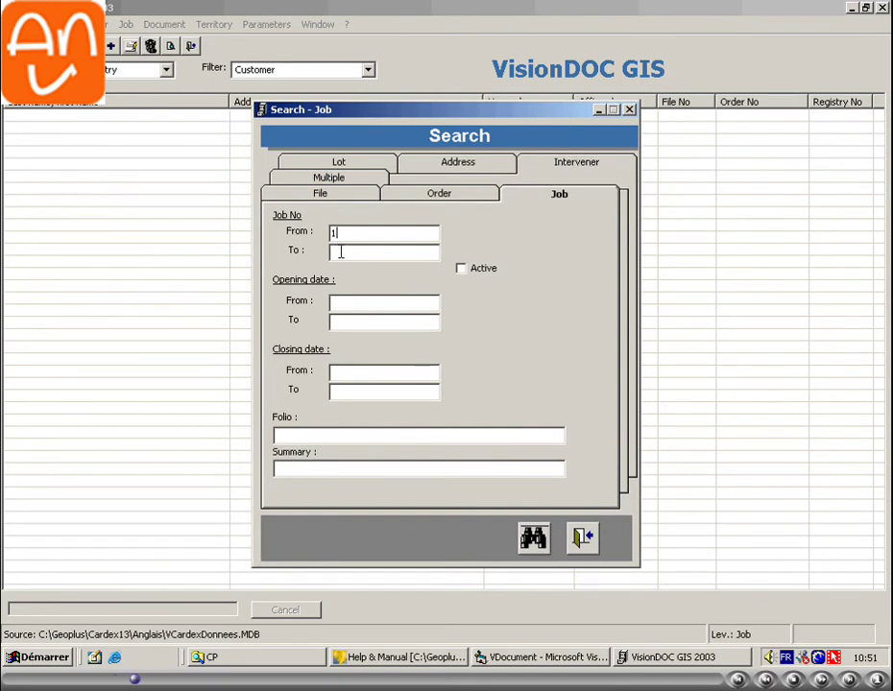
pyautogui.click(342, 251)
pyautogui.click(535, 539)
# - Open the found job's document file at its Customer interveners
pyautogui.rightClick(74, 117)
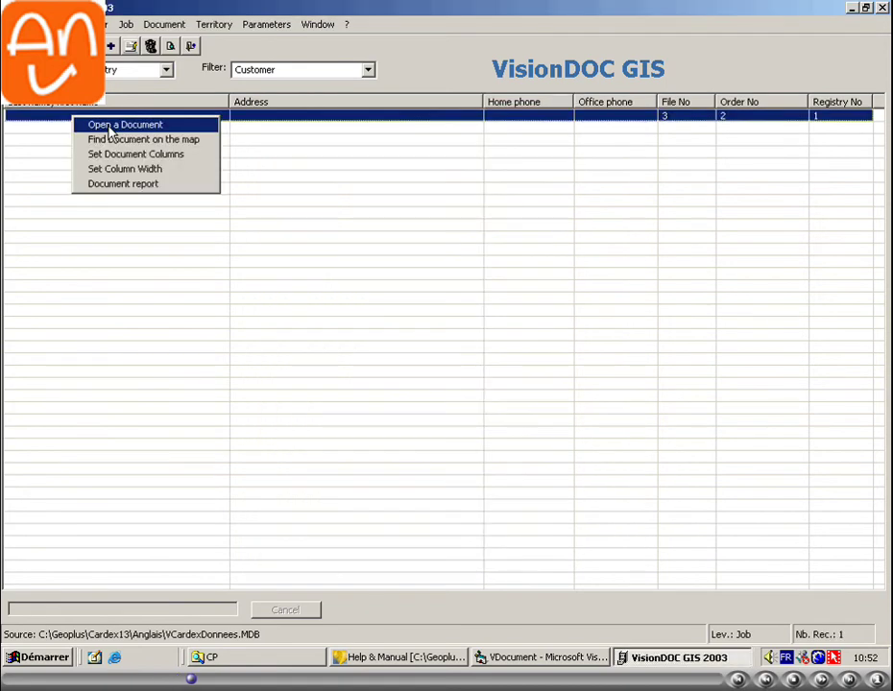
pyautogui.click(110, 125)
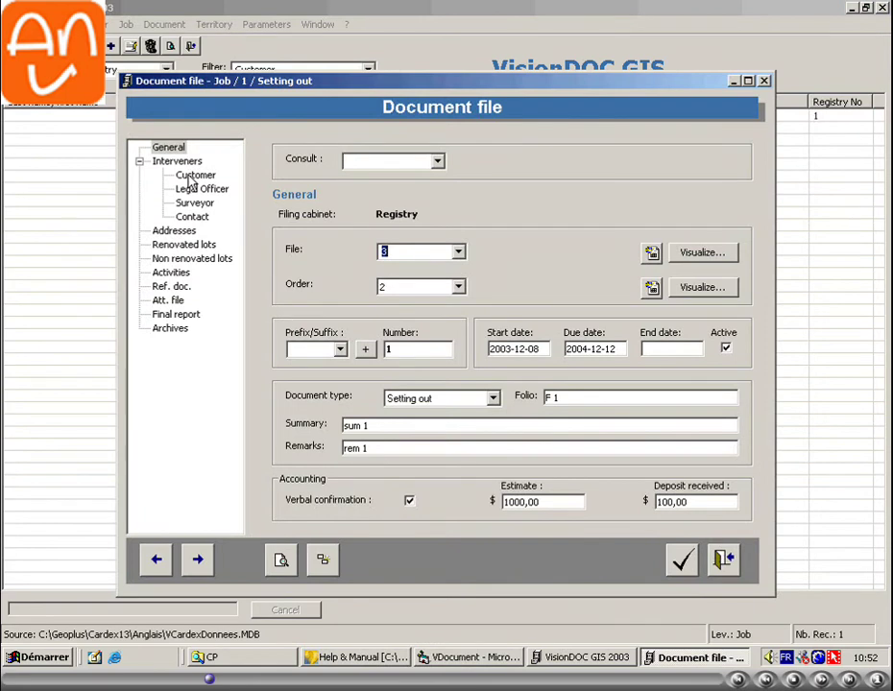
pyautogui.click(192, 177)
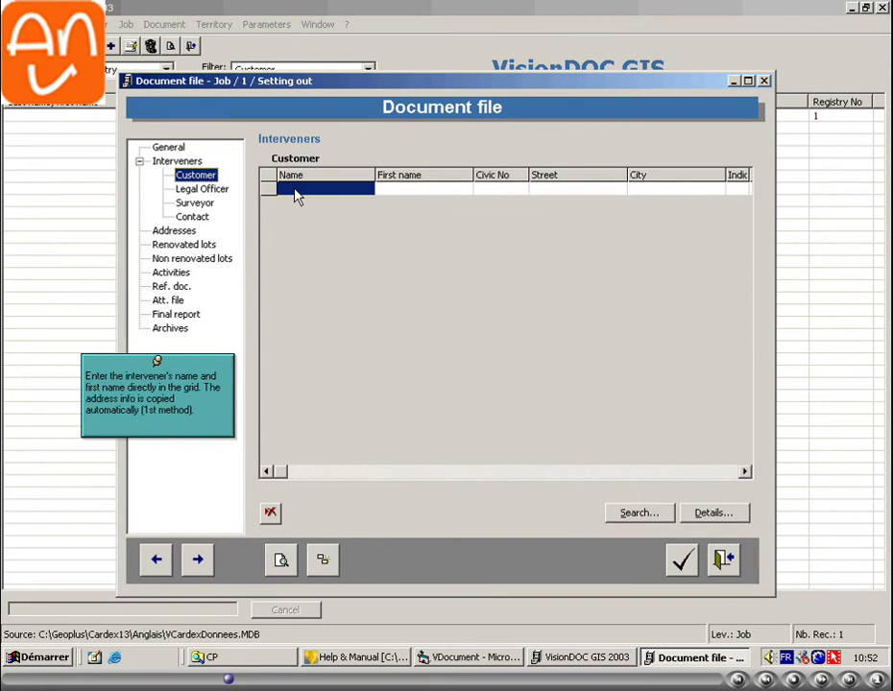
# - Enter the customer's last and first name in the grid so the address fills in
pyautogui.click(394, 189)
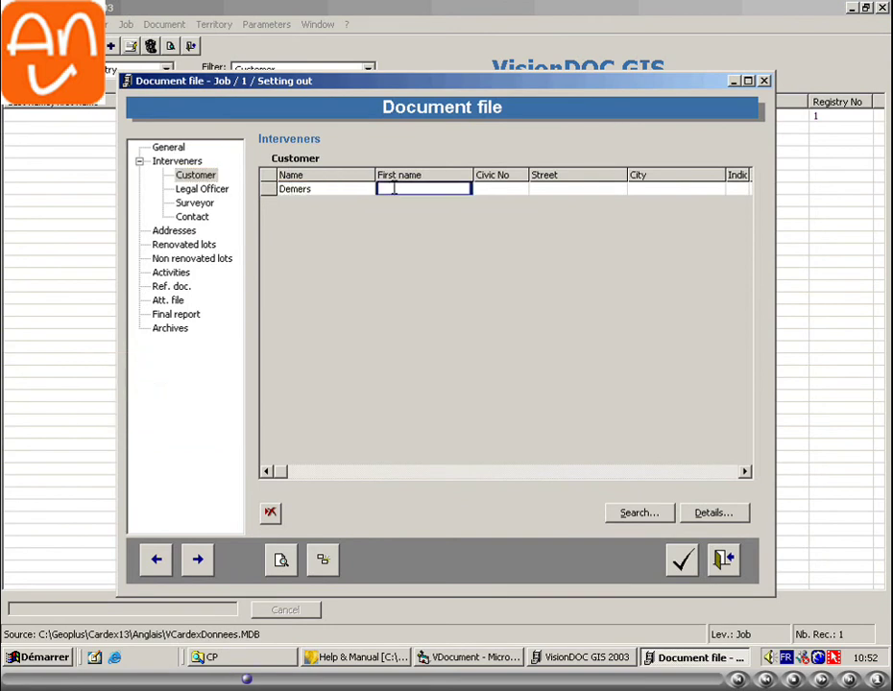
pyautogui.doubleClick(433, 193)
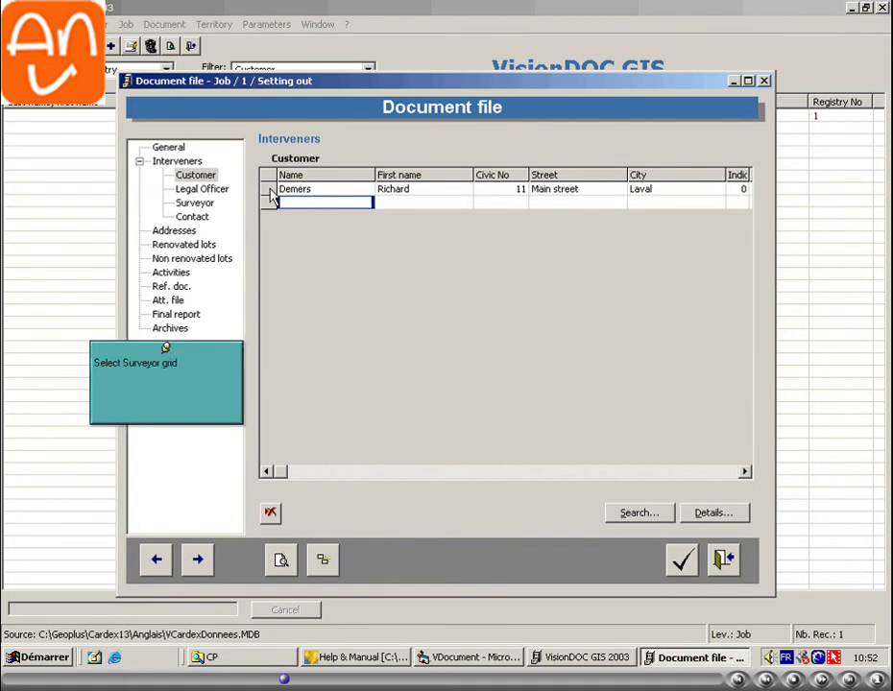
pyautogui.click(270, 191)
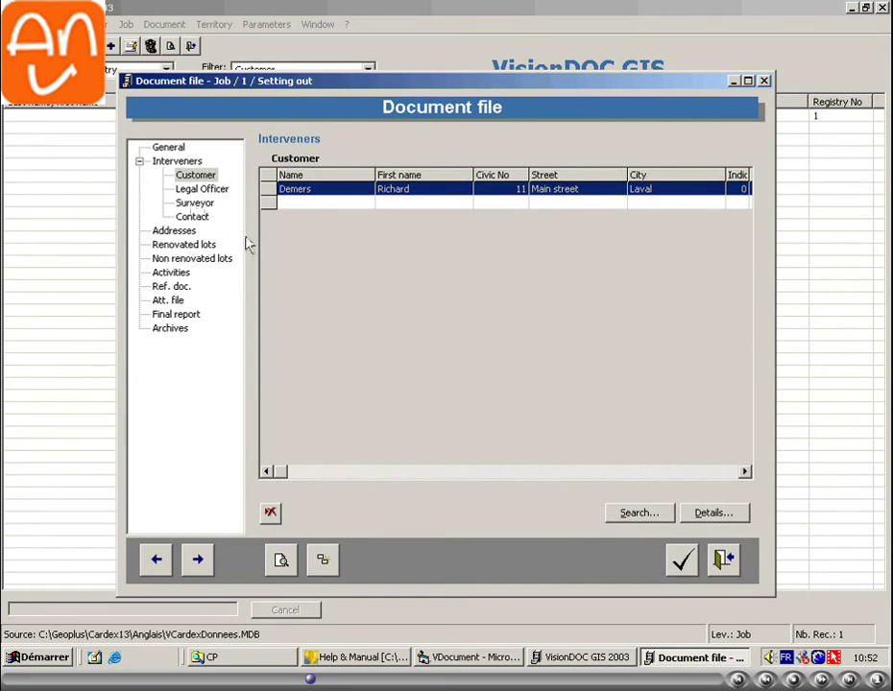
pyautogui.click(194, 203)
# - Add the fourth telephone directory entry, listed with ALL, as the job's surveyor
pyautogui.click(636, 516)
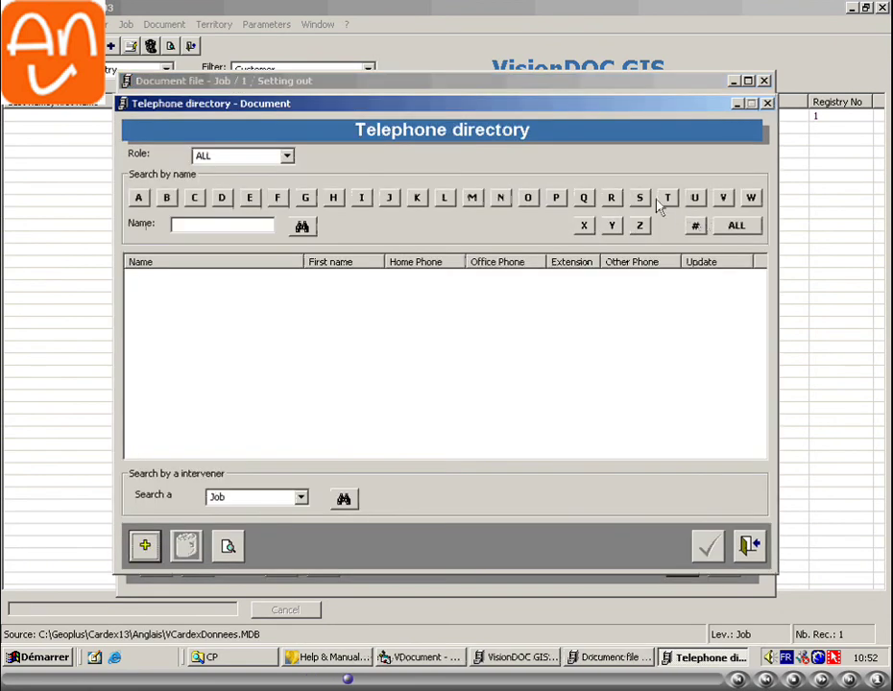
pyautogui.click(735, 228)
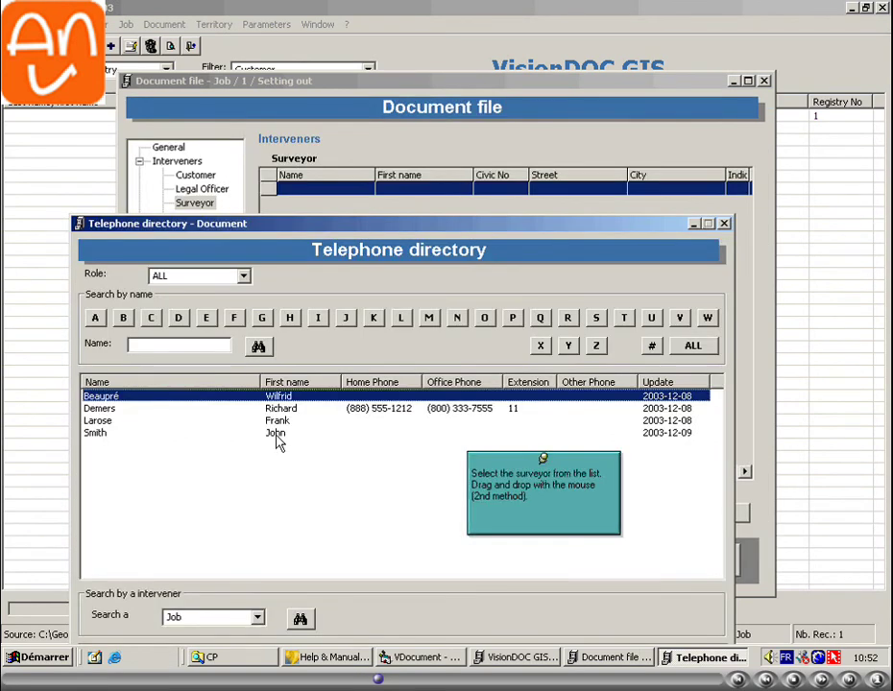
pyautogui.doubleClick(277, 434)
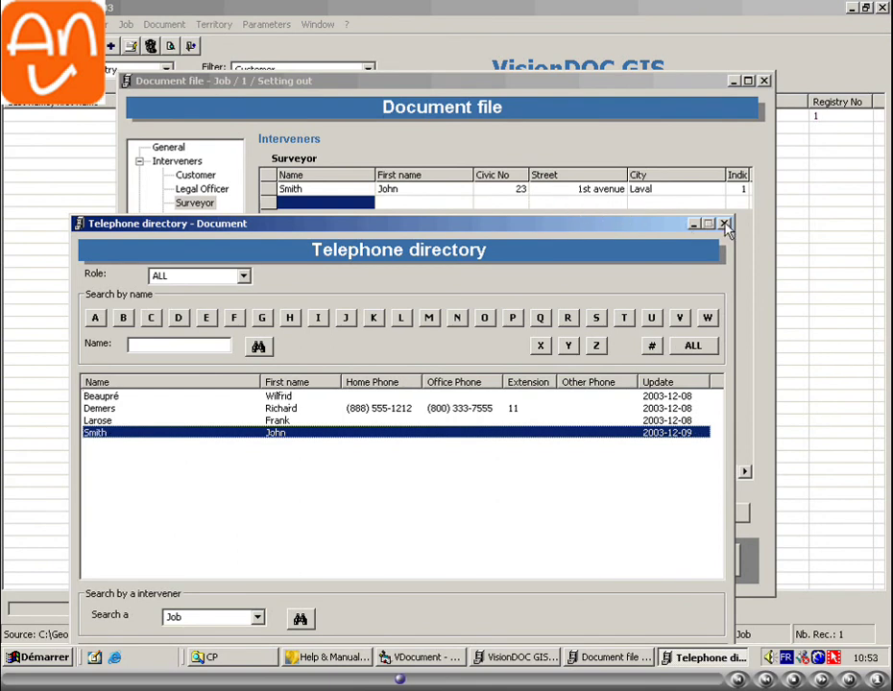
pyautogui.click(727, 224)
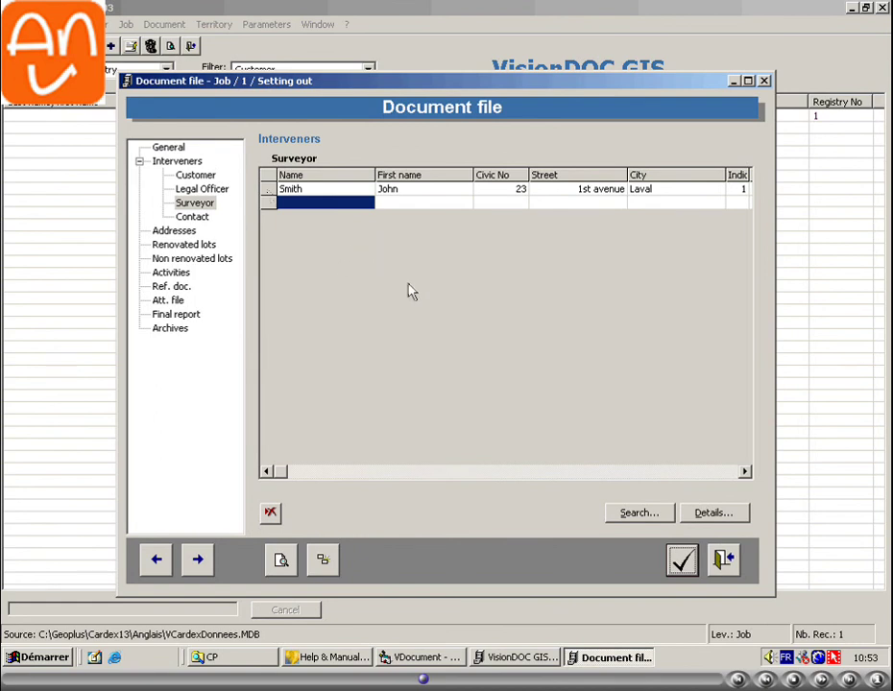
# - Edit the surveyor's civic number from 23 to 2345 in the Intervener file and confirm
pyautogui.click(713, 513)
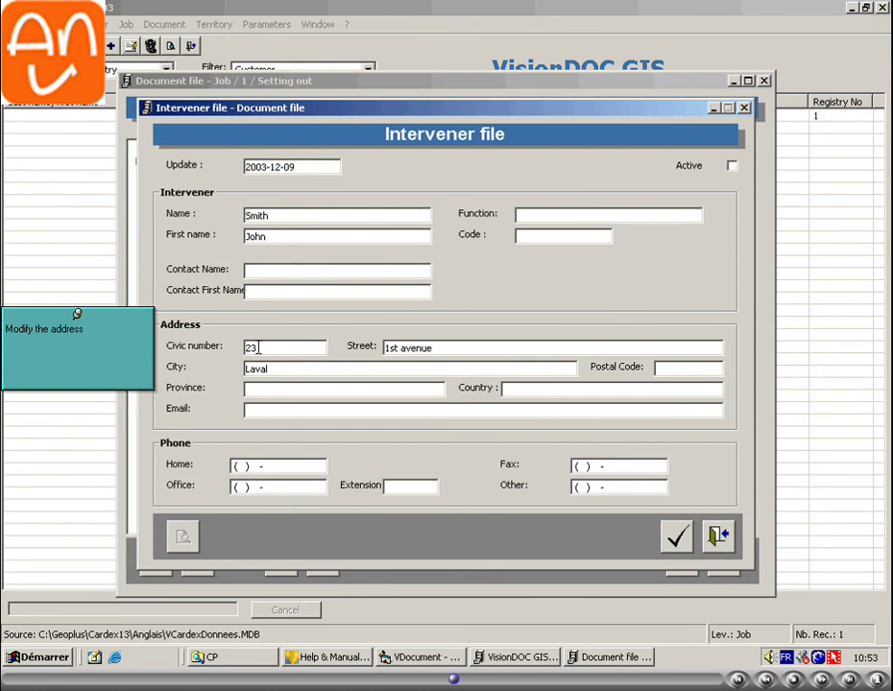
pyautogui.write('45')
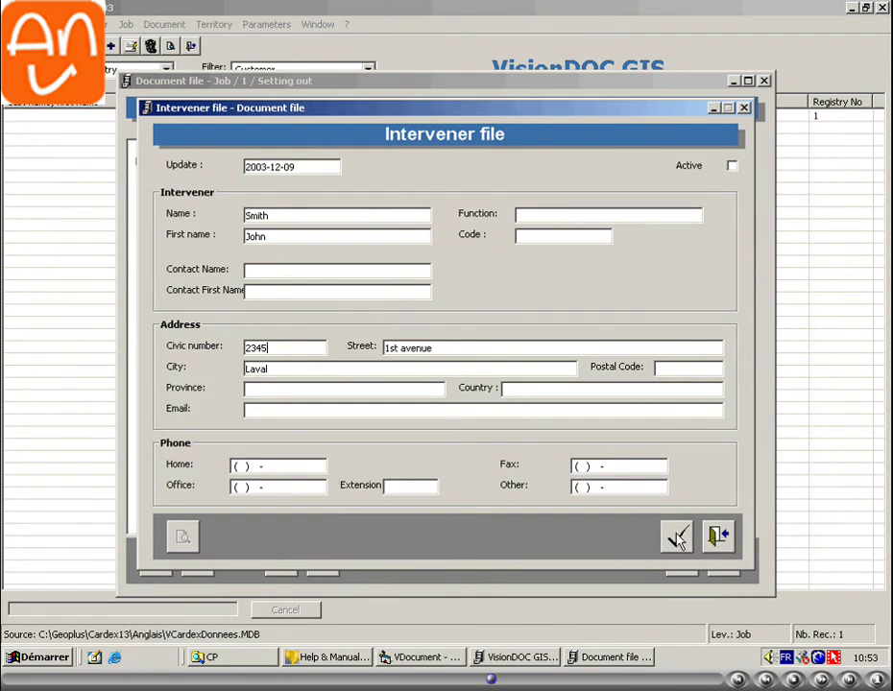
pyautogui.click(676, 538)
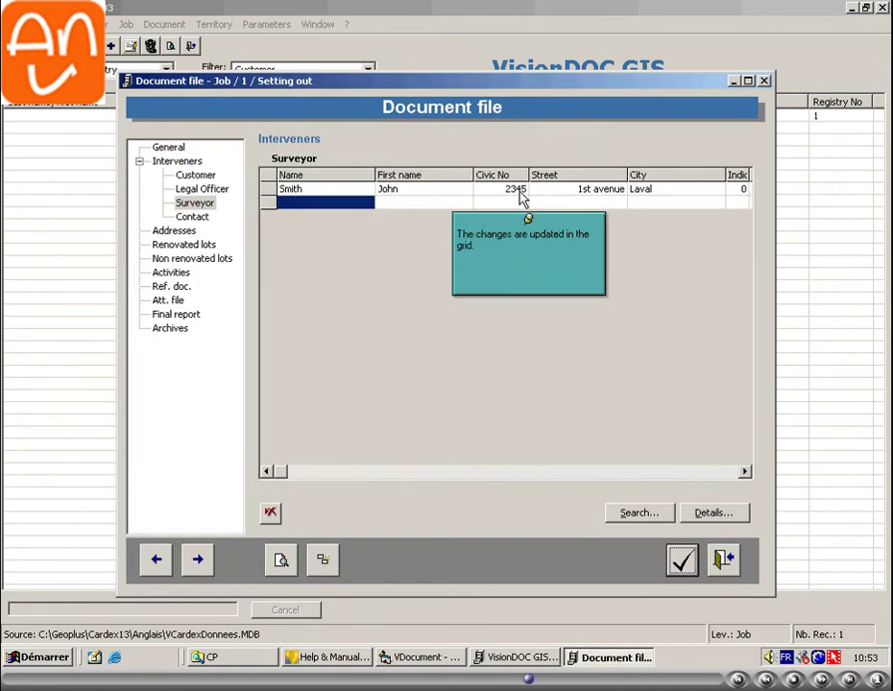
# - Assign the third entry in the full telephone directory list as Job 1's legal officer
pyautogui.click(519, 190)
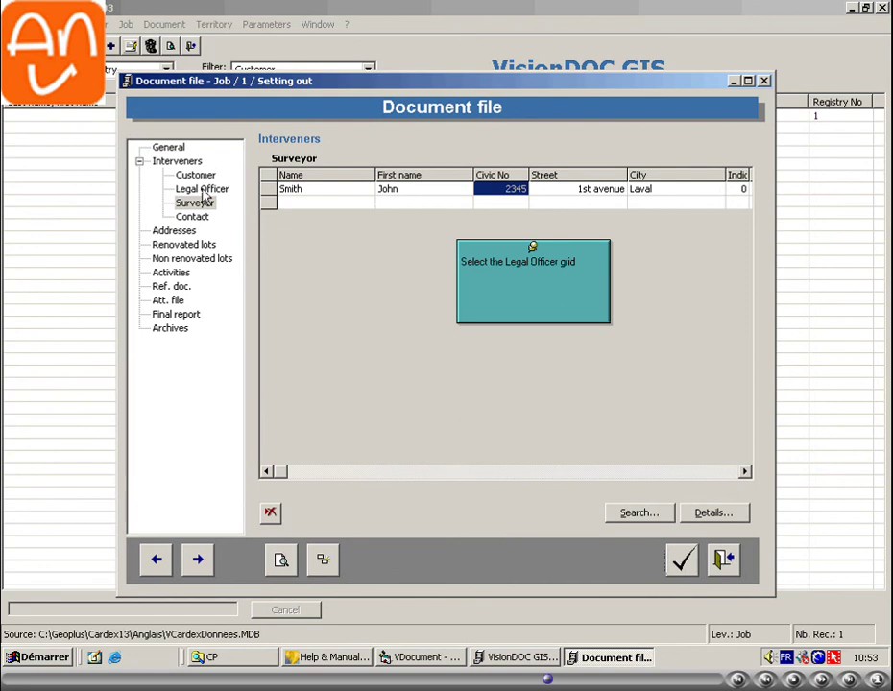
pyautogui.click(202, 190)
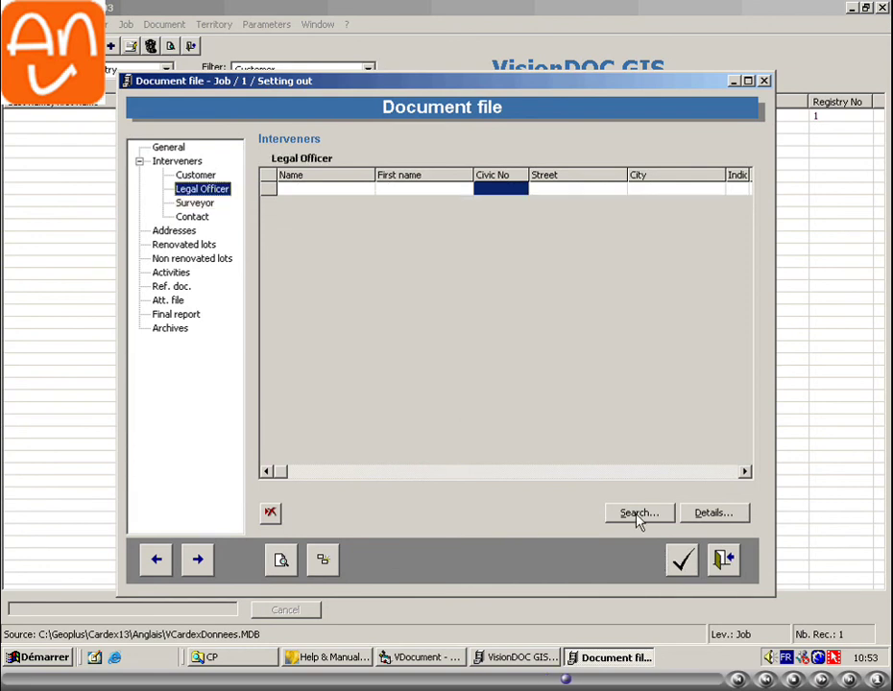
pyautogui.click(639, 515)
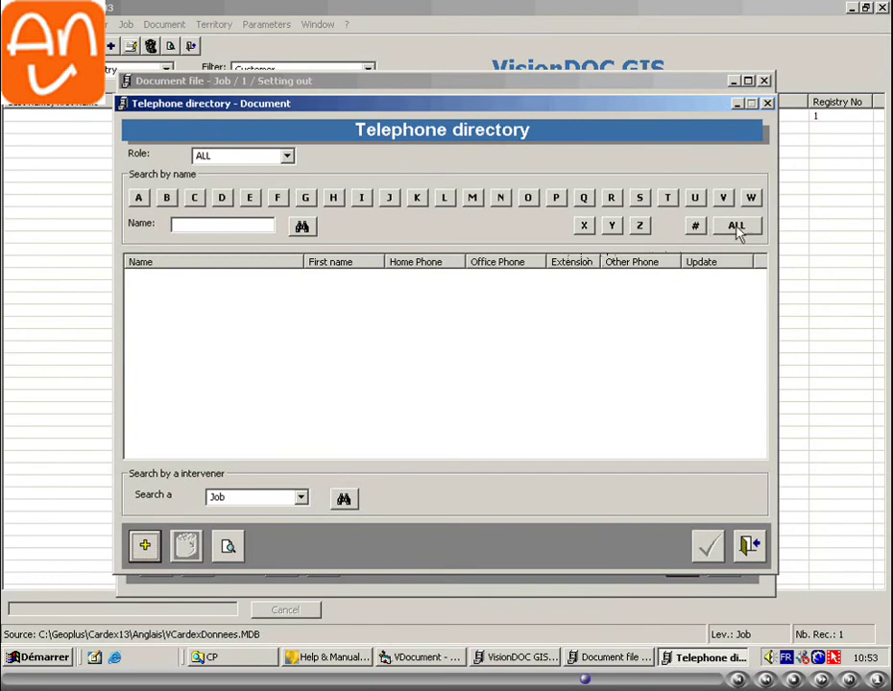
pyautogui.click(737, 230)
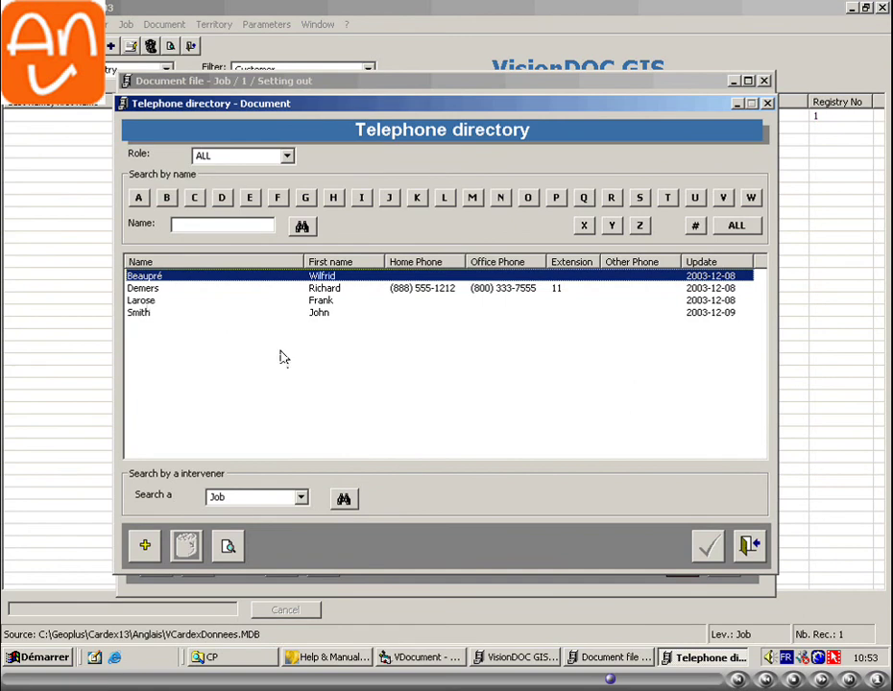
pyautogui.click(220, 300)
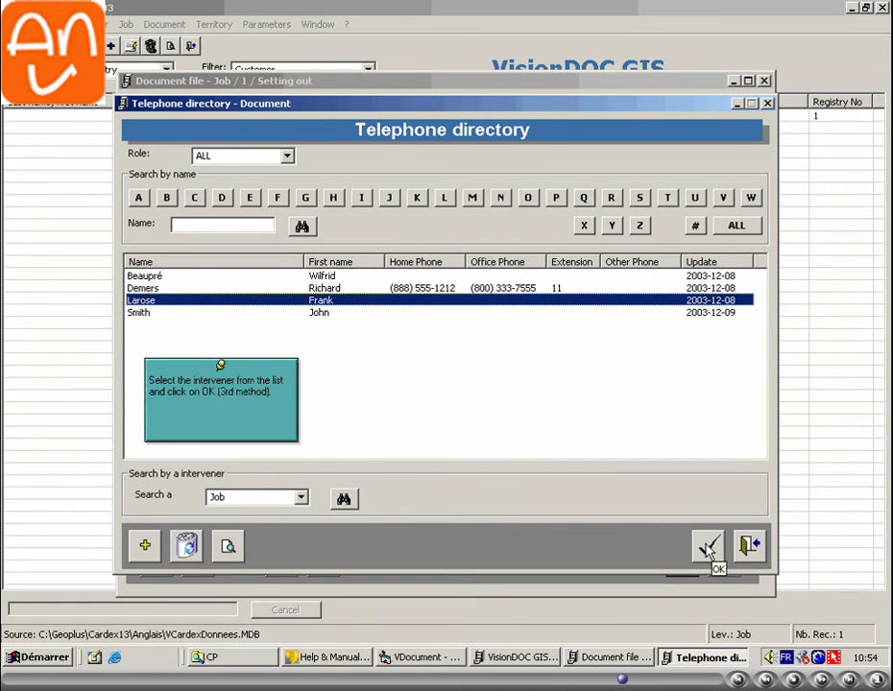
pyautogui.click(707, 548)
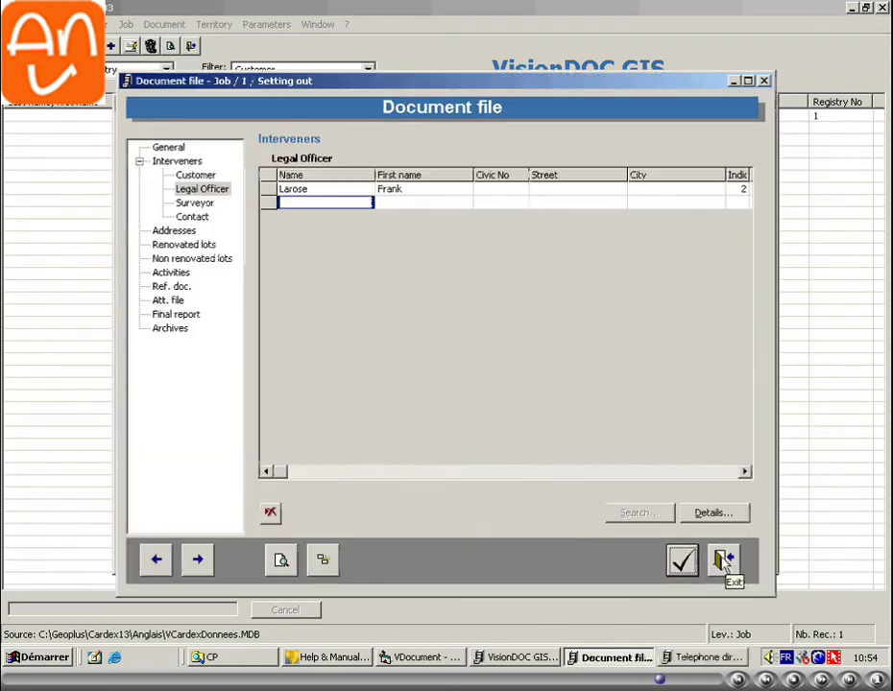
# - Exit the Job 1 document file and dismiss the telephone directory window
pyautogui.click(724, 562)
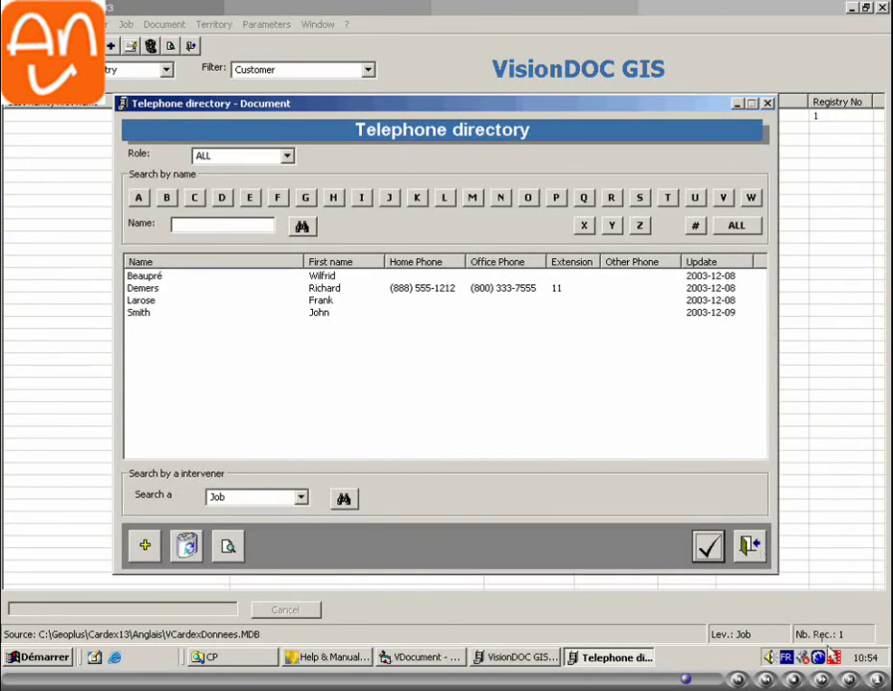
pyautogui.press('Escape')
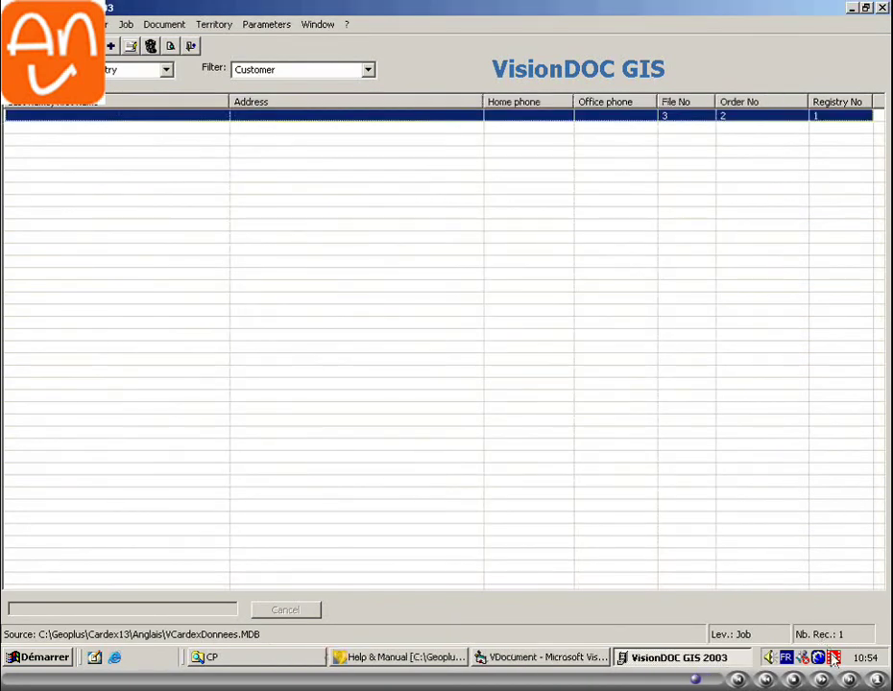